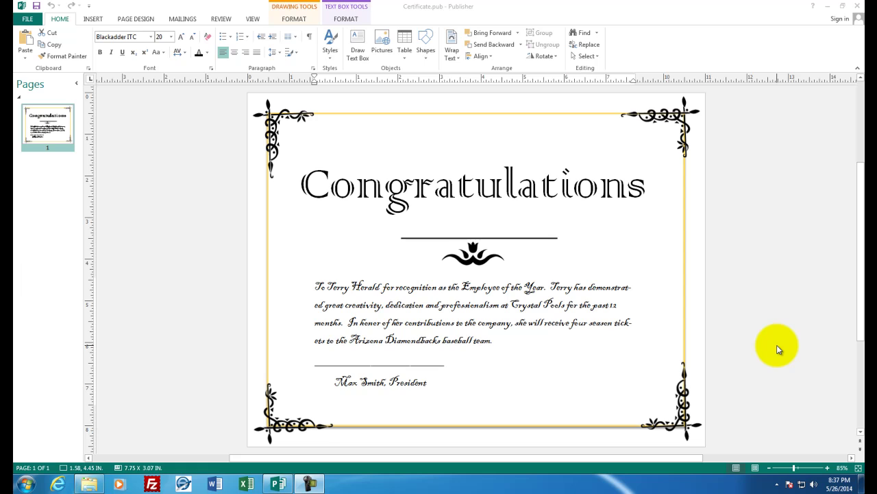
- Close the finished Certificate.pub and go back to Publisher's template start screen
left_click(857, 6)
left_click(278, 484)
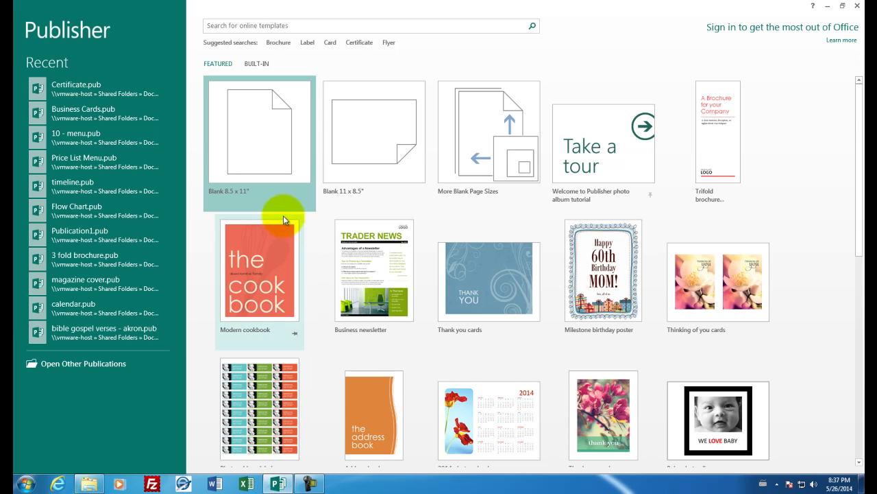
- Create a blank 8.5 x 11" publication and switch its page to landscape orientation
left_click(285, 147)
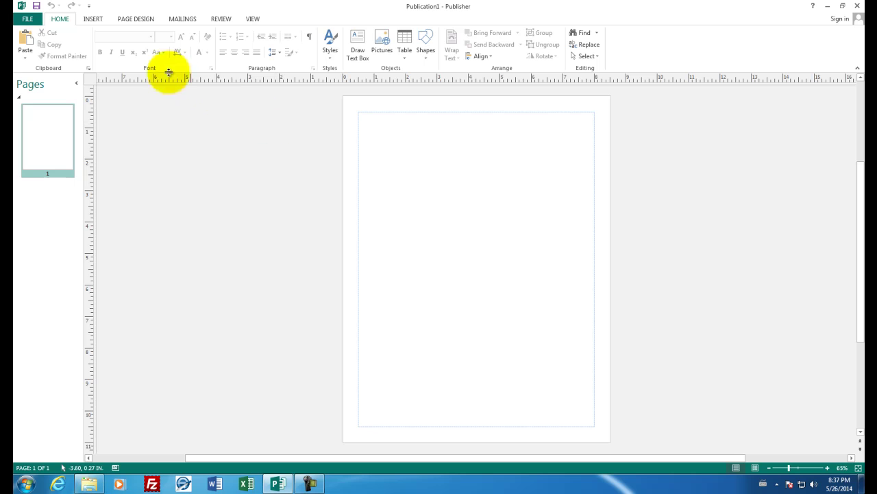
left_click(127, 19)
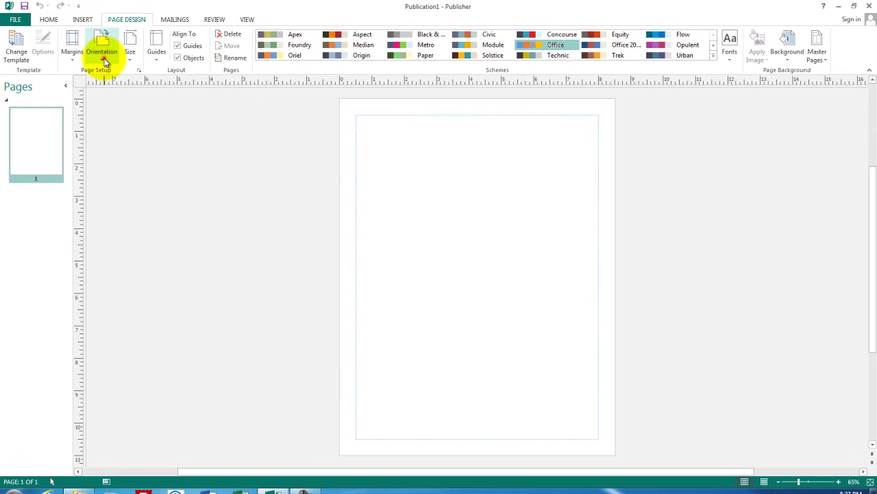
left_click(110, 42)
left_click(104, 100)
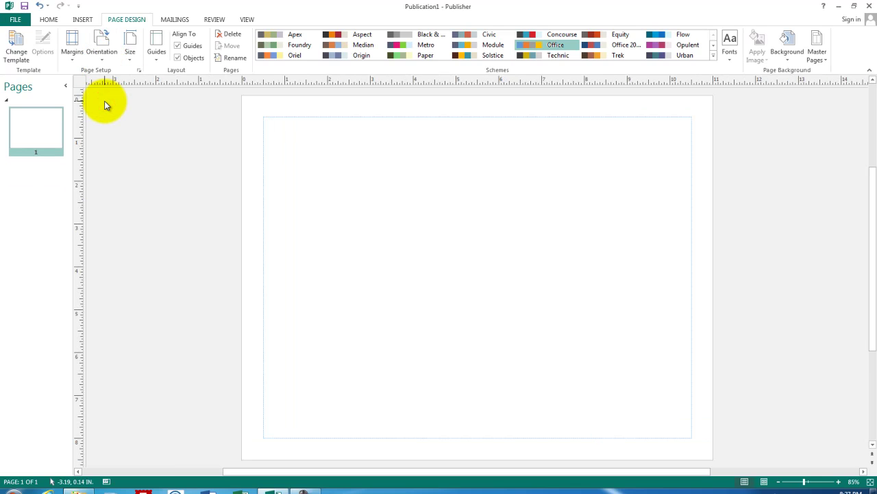
- Draw a wide text box near the top of the page and type 'Congratulations'
left_click(82, 22)
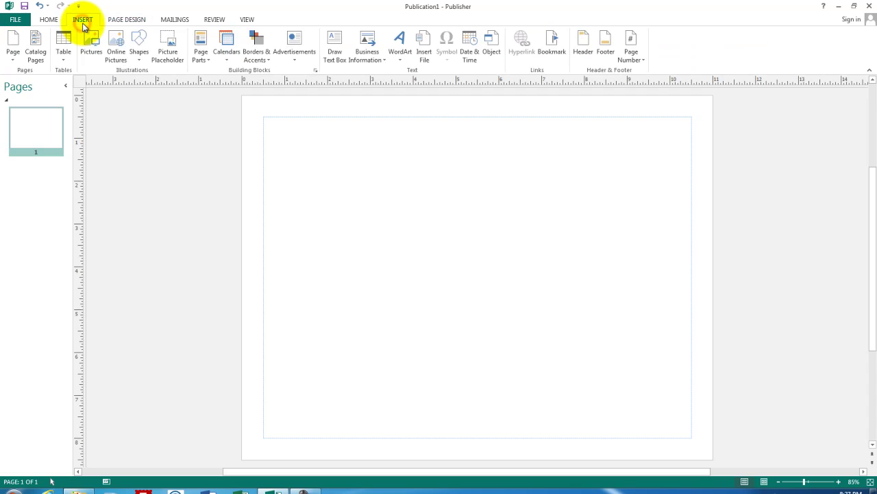
left_click(333, 43)
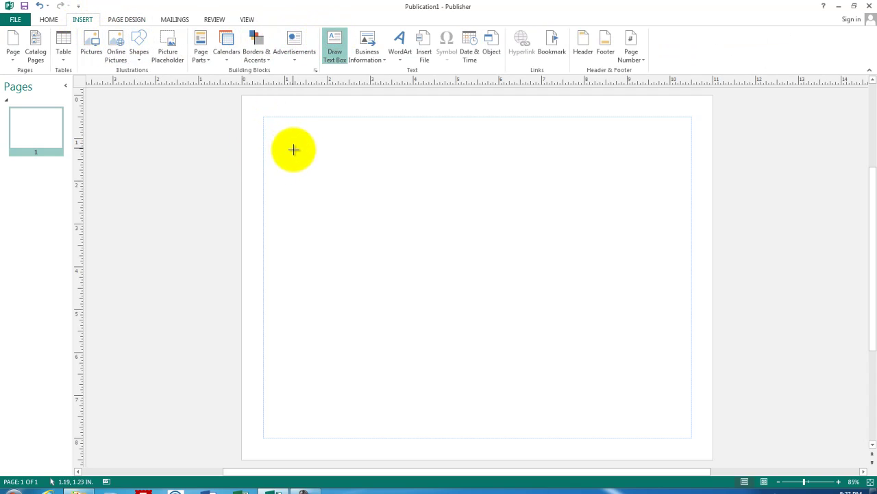
left_click_drag(295, 166, 665, 243)
type("Congratulations!")
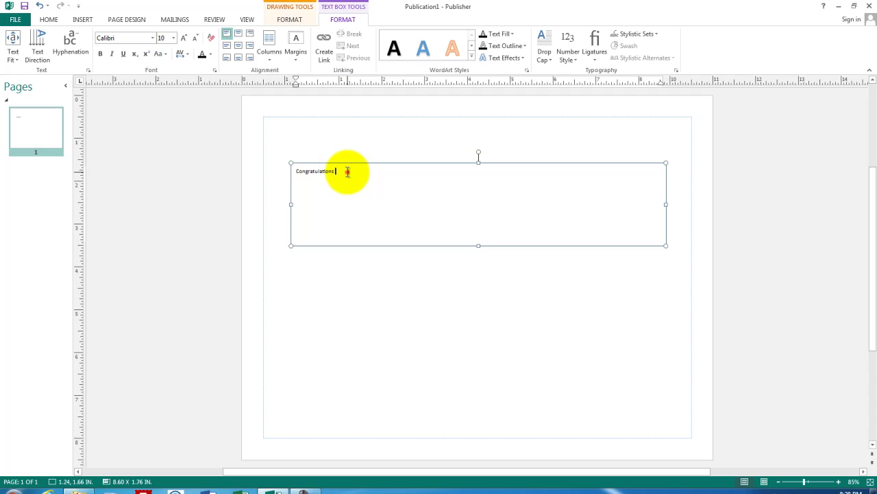
- Enlarge the selected 'Congratulations' text to 80 pt
left_click_drag(335, 171, 296, 172)
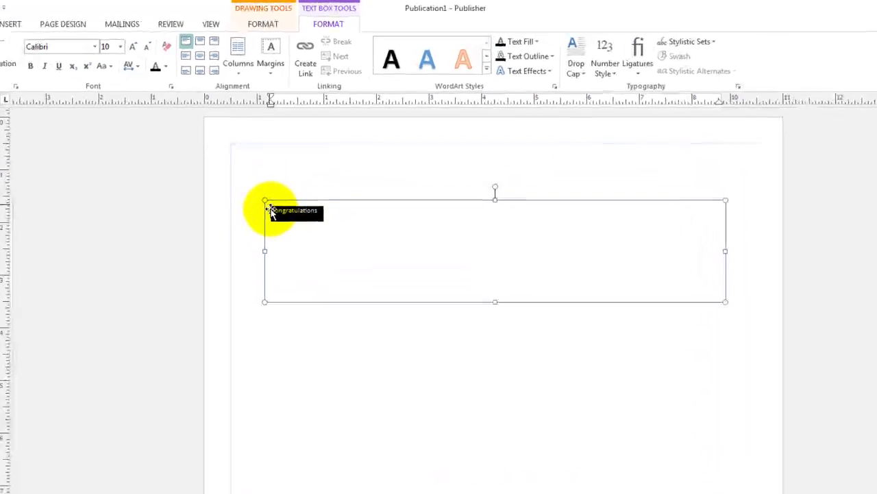
left_click(135, 49)
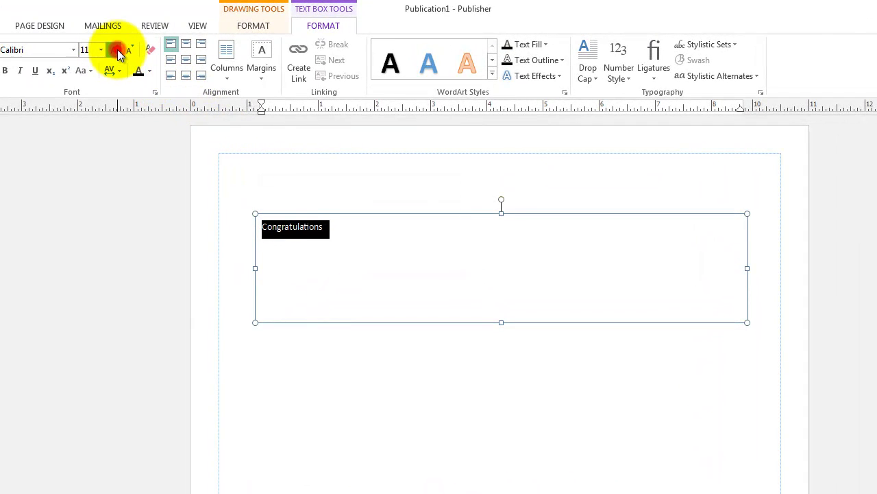
left_click(117, 50)
left_click(117, 51)
left_click(117, 50)
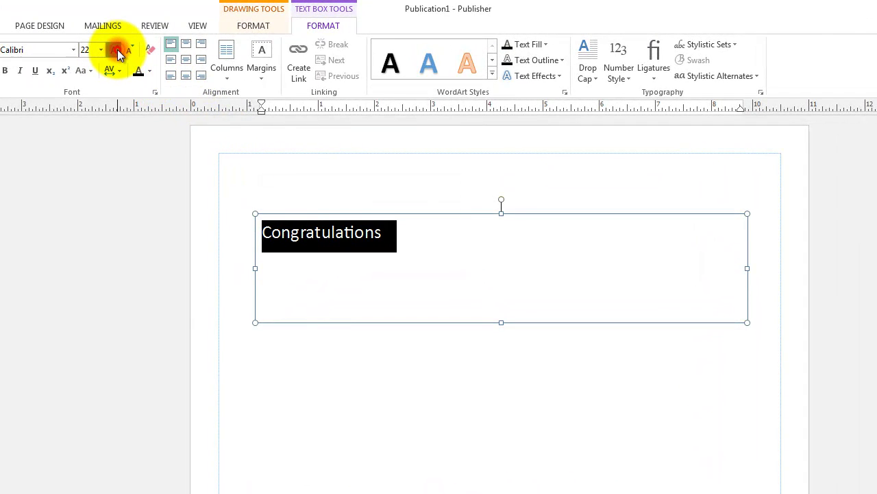
left_click(117, 51)
left_click(117, 50)
left_click(117, 51)
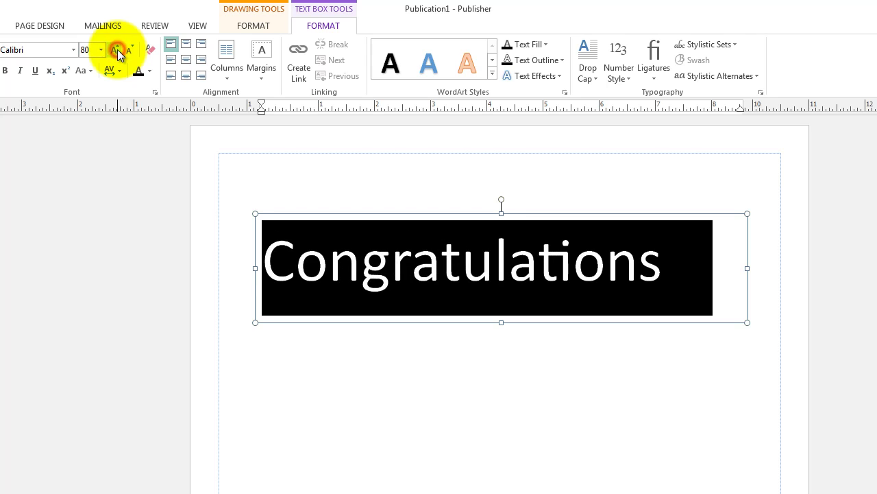
- Set the title in Broadway font and shrink it back to 48 pt
left_click(74, 50)
scroll(72, 78, "down", 4)
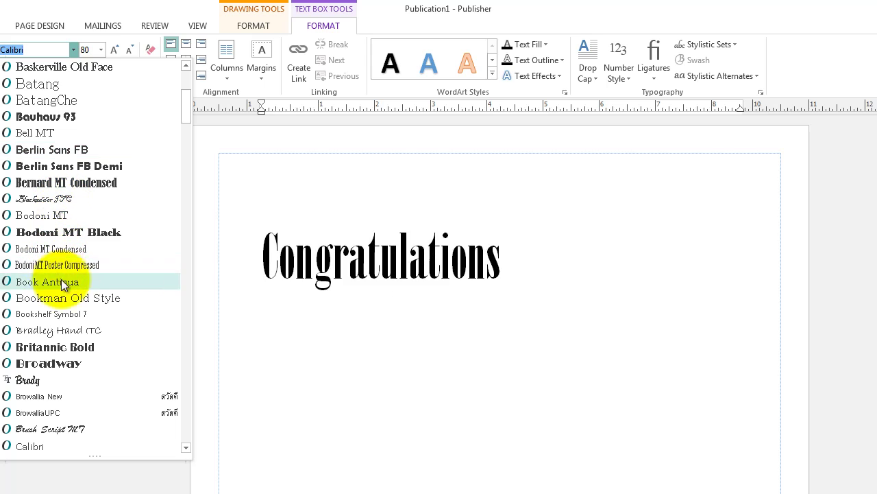
left_click(74, 364)
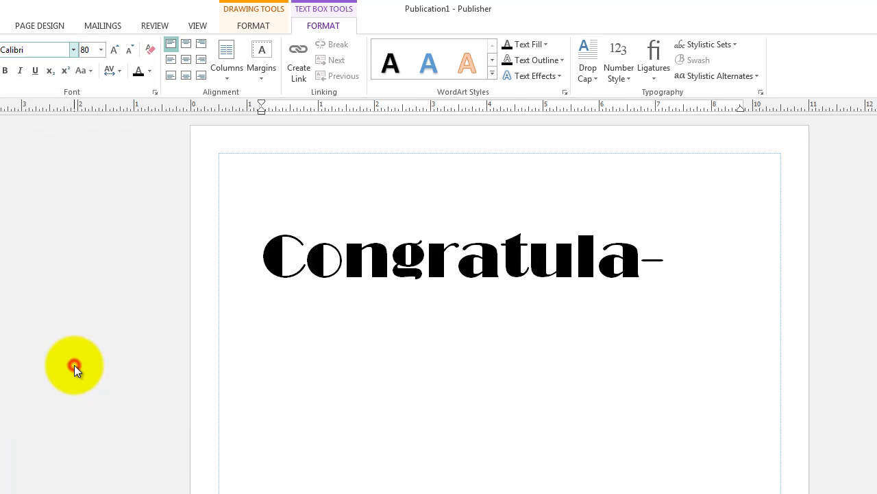
left_click(132, 51)
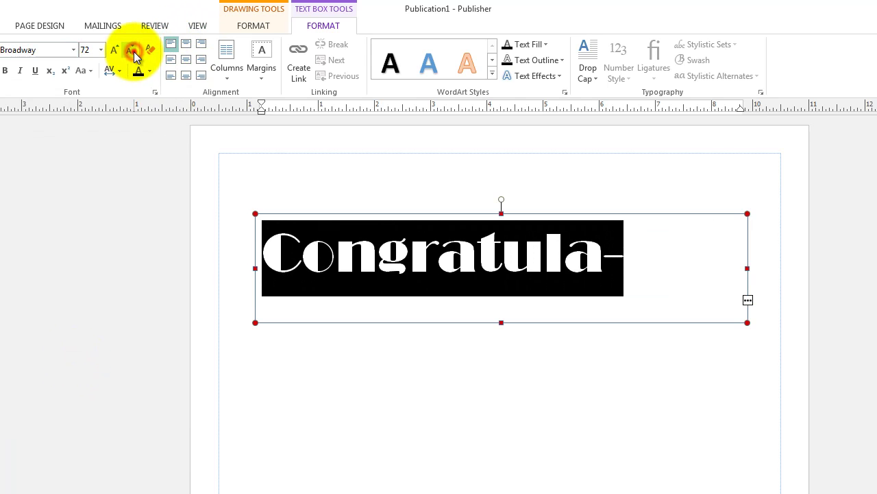
left_click(132, 52)
left_click(510, 314)
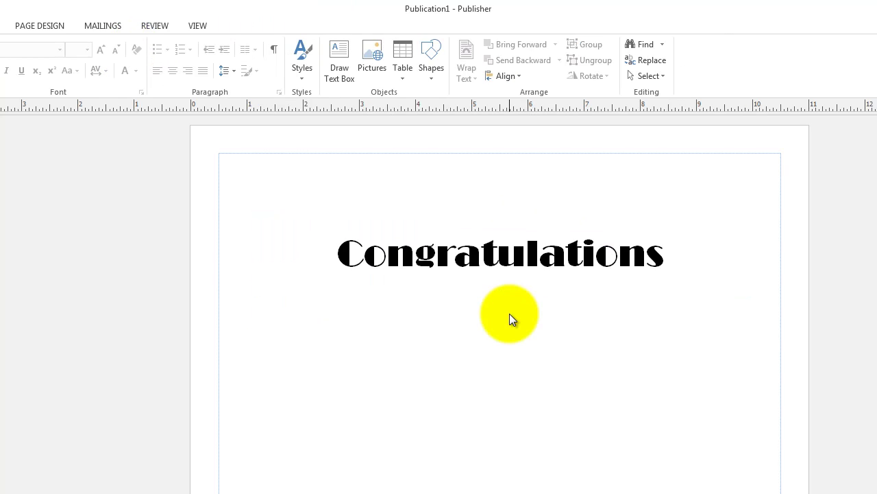
- Drag the Congratulations text box taller so the title fits
left_click(491, 253)
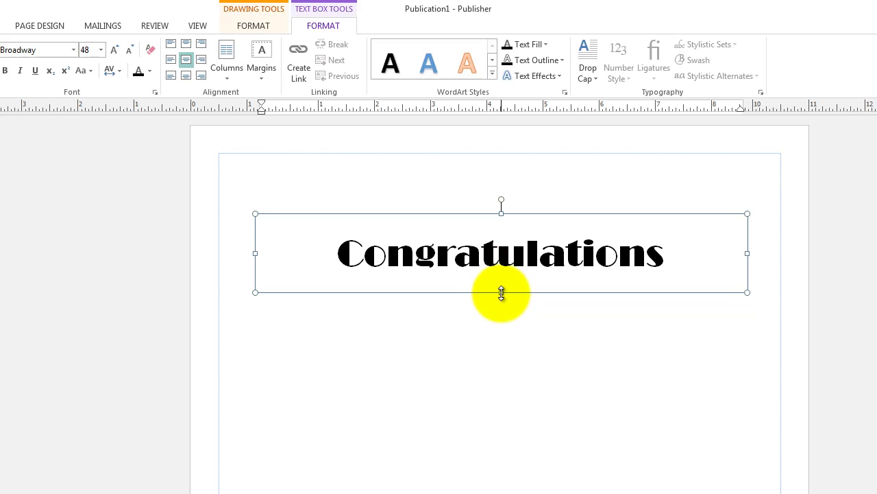
left_click_drag(501, 293, 499, 310)
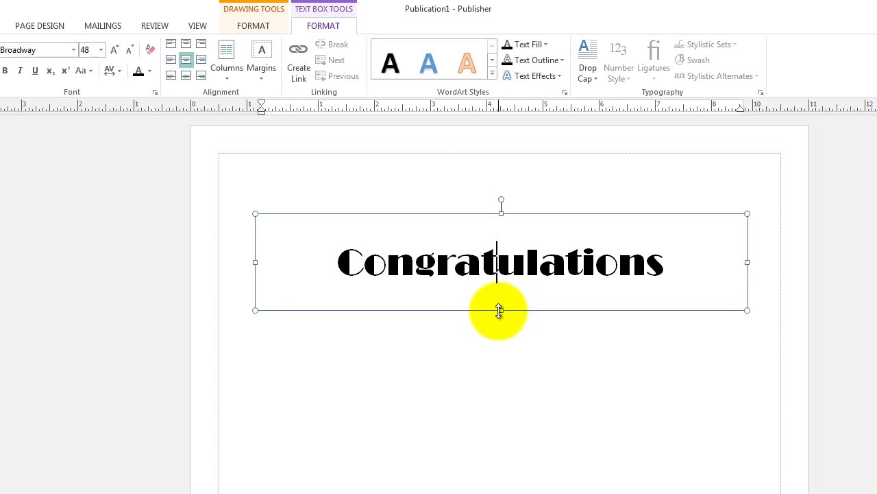
left_click(395, 353)
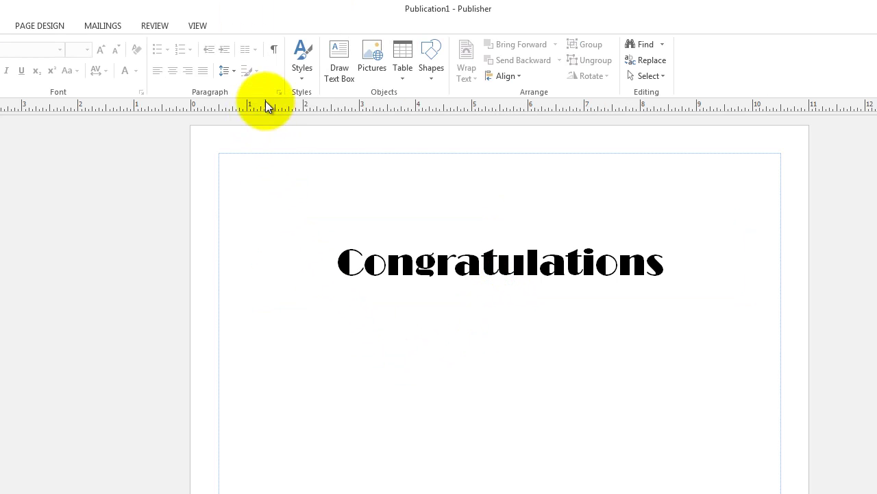
- Draw a large text box below the title, paste in the award wording and signature lines, and select them
left_click(337, 57)
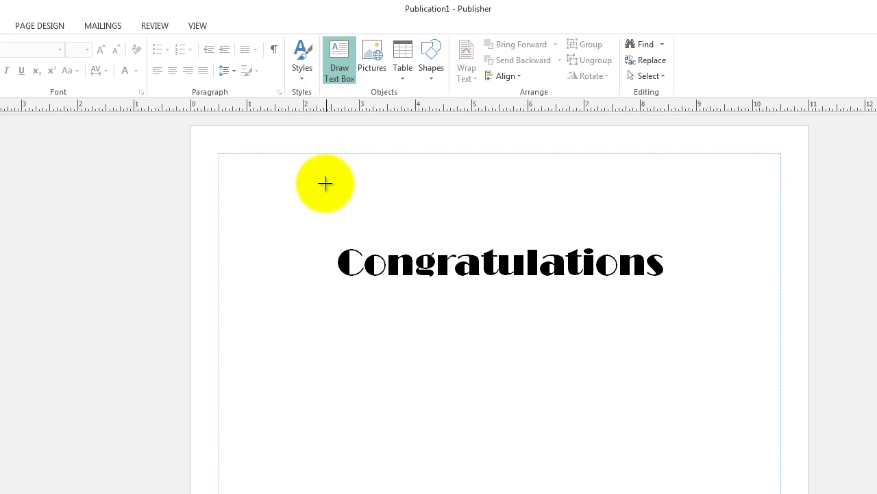
left_click_drag(252, 366, 757, 493)
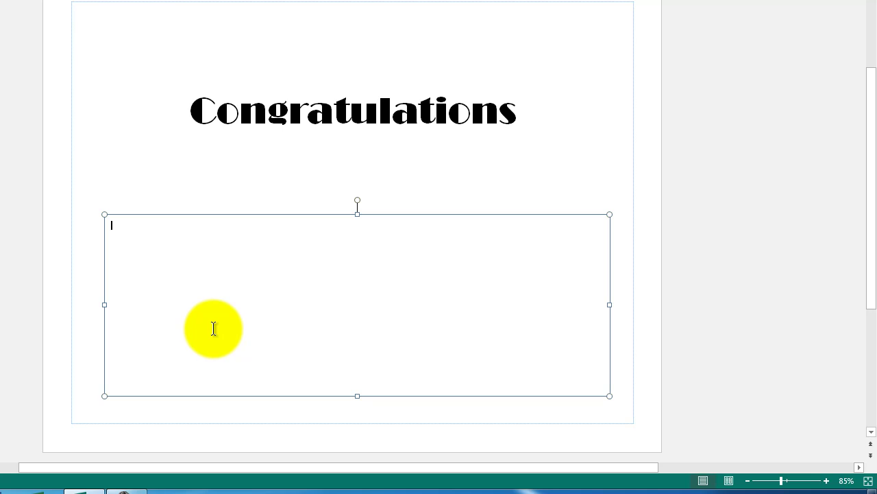
key("ctrl+v")
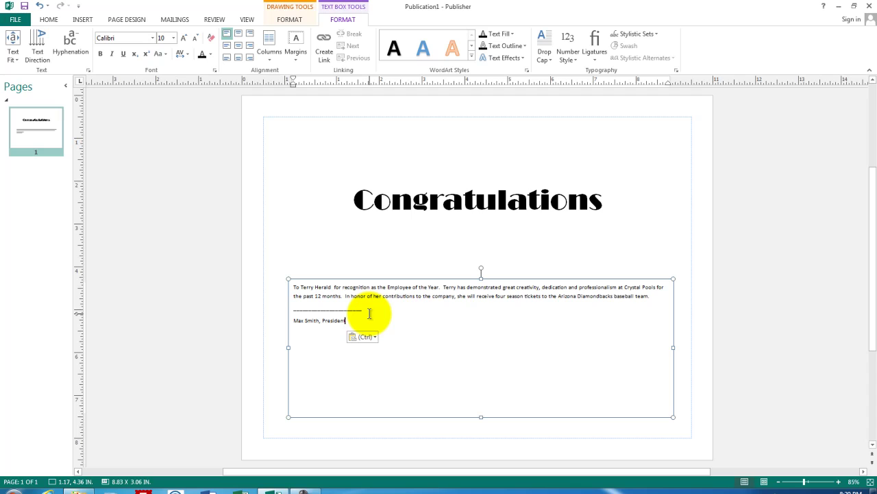
left_click_drag(352, 322, 281, 279)
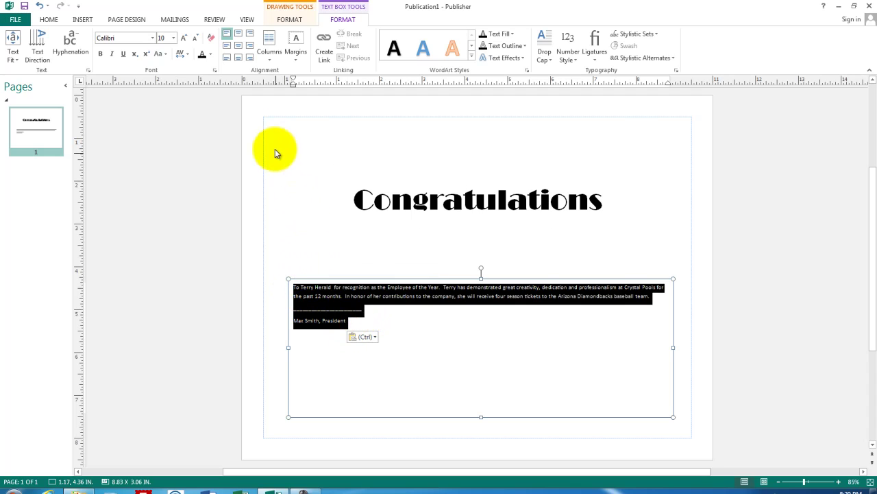
- Enlarge the selected award text to 18 pt
left_click(184, 39)
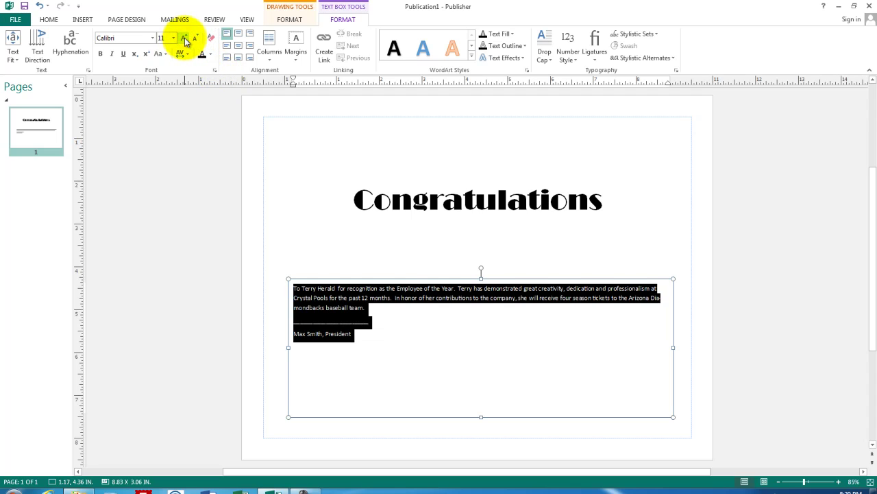
left_click(184, 38)
left_click(183, 39)
left_click(185, 39)
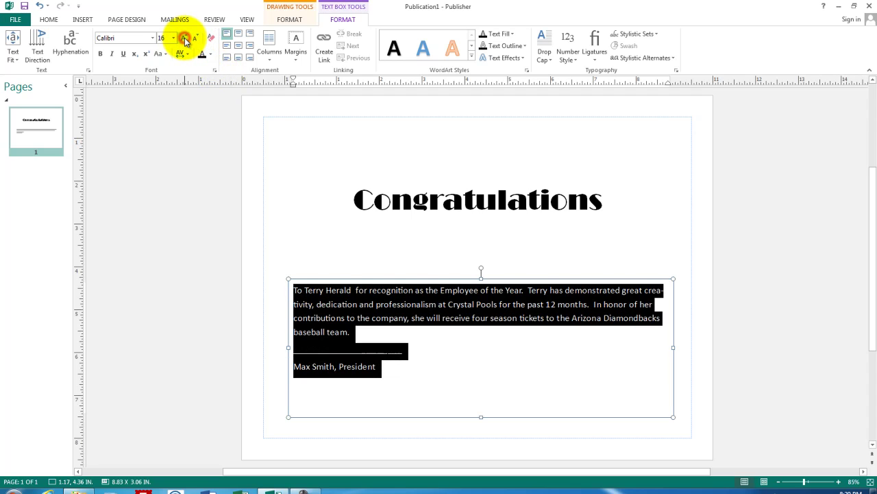
left_click(183, 38)
- Apply Edwardian Script ITC to the award text and grow it to 24 pt
left_click(153, 39)
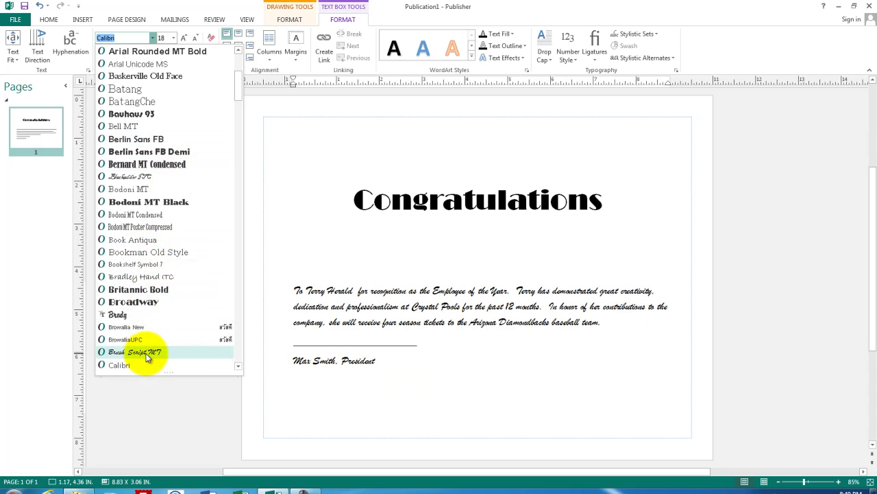
left_click(238, 333)
left_click(239, 332)
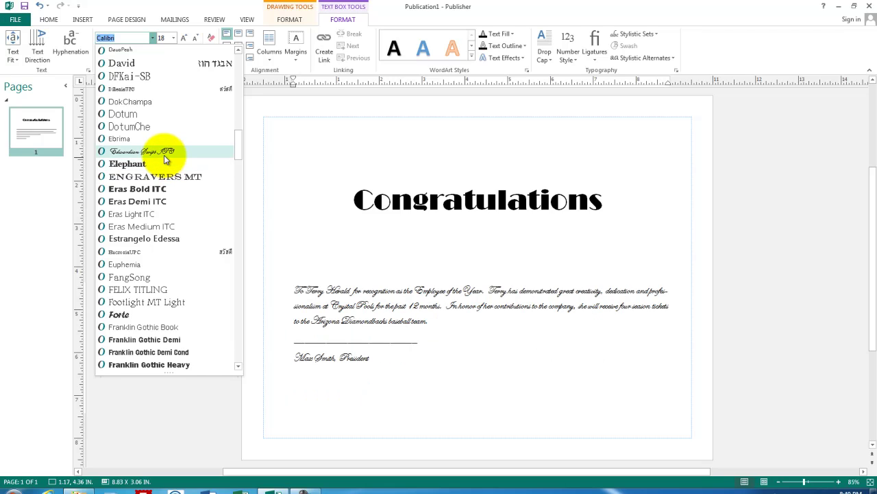
left_click(164, 155)
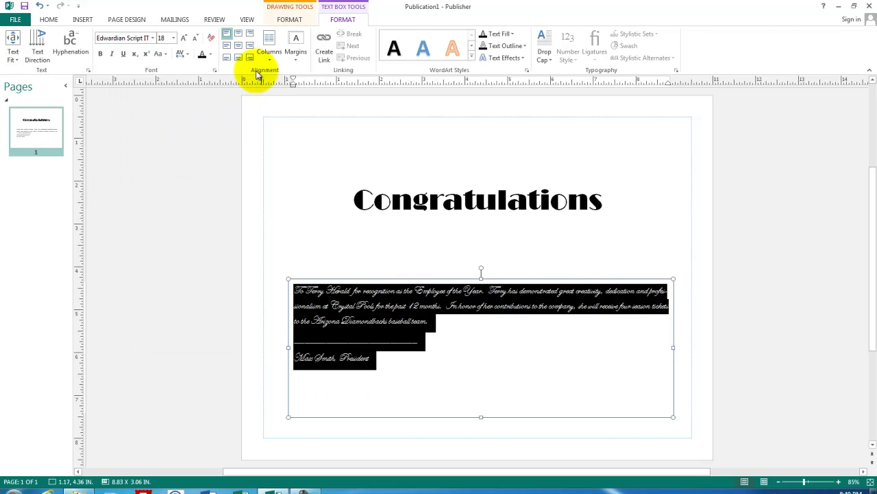
left_click(183, 39)
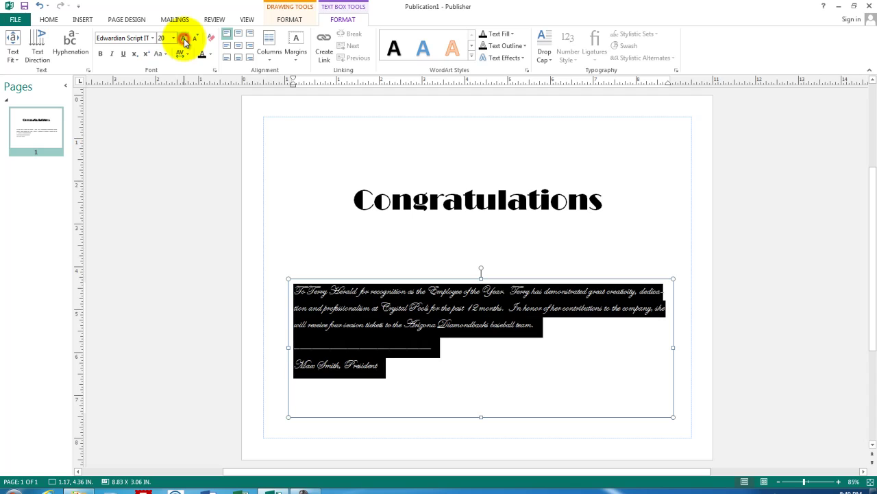
left_click(183, 39)
left_click(184, 39)
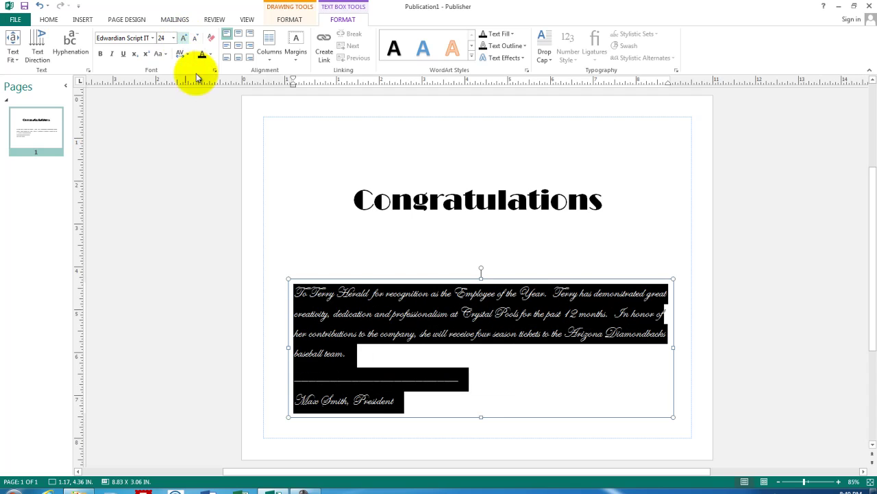
left_click(346, 316)
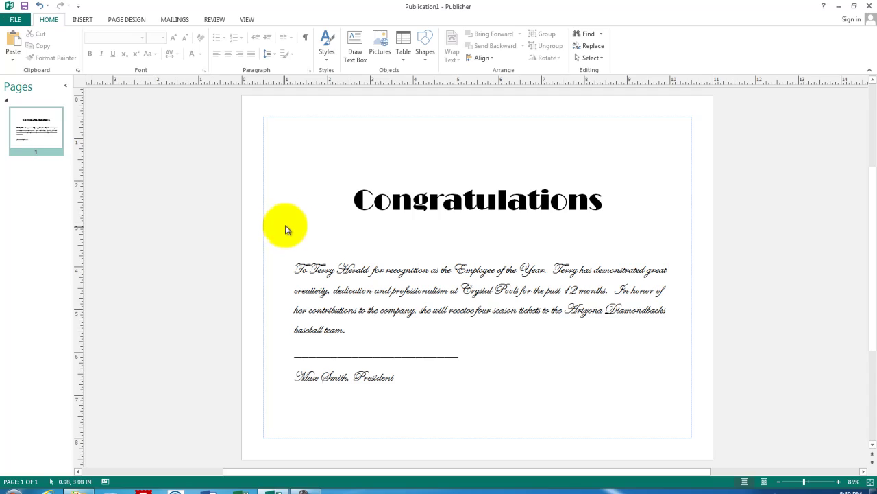
- Draw a rectangle covering the page inside its margins and set it to No Fill
left_click(425, 53)
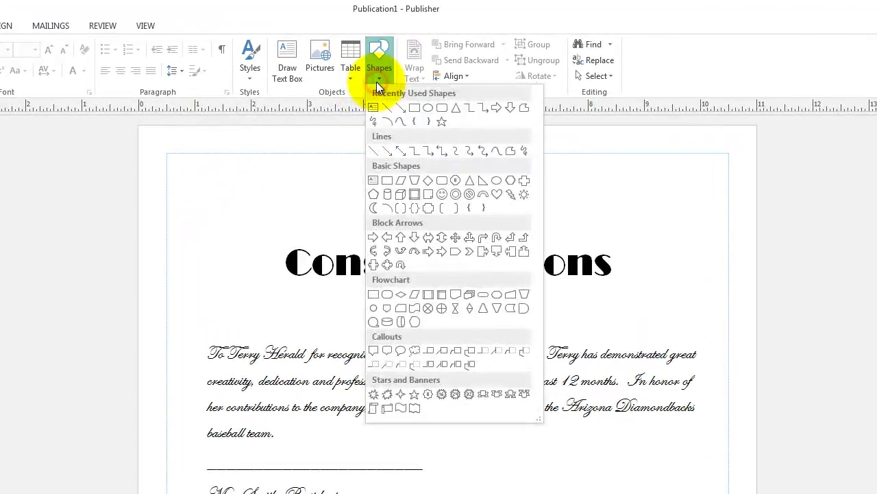
left_click(414, 108)
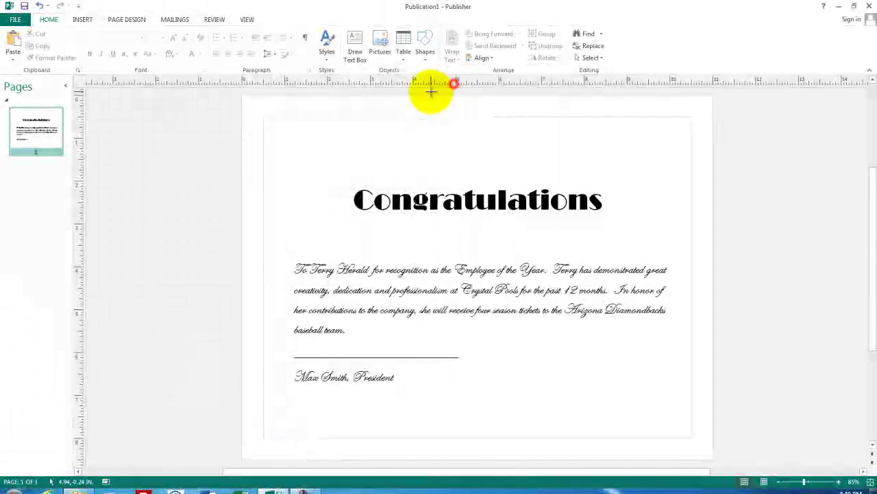
mouse_move(263, 117)
left_mouse_down()
mouse_move(288, 179)
mouse_move(407, 319)
mouse_move(541, 358)
mouse_move(684, 436)
left_mouse_up()
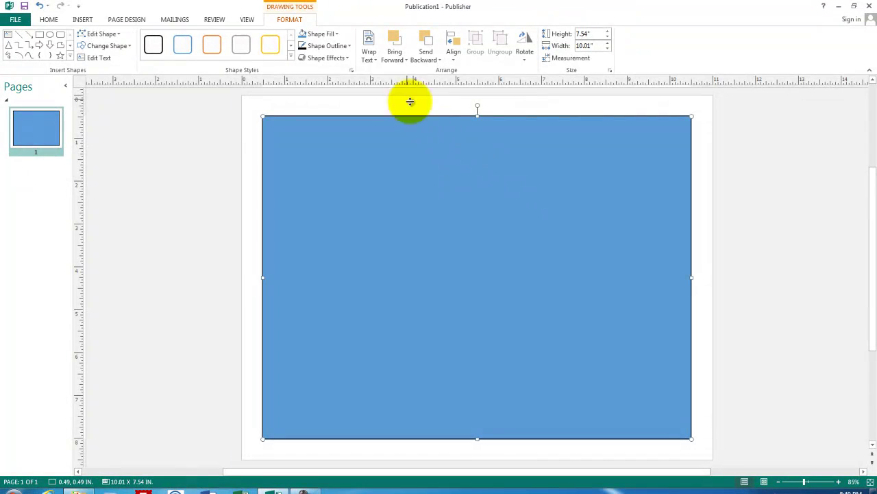
left_click(339, 34)
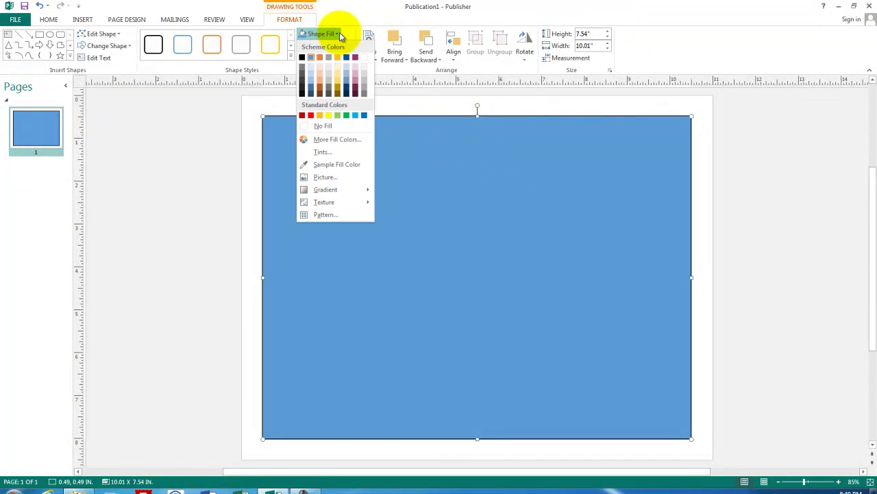
left_click(302, 126)
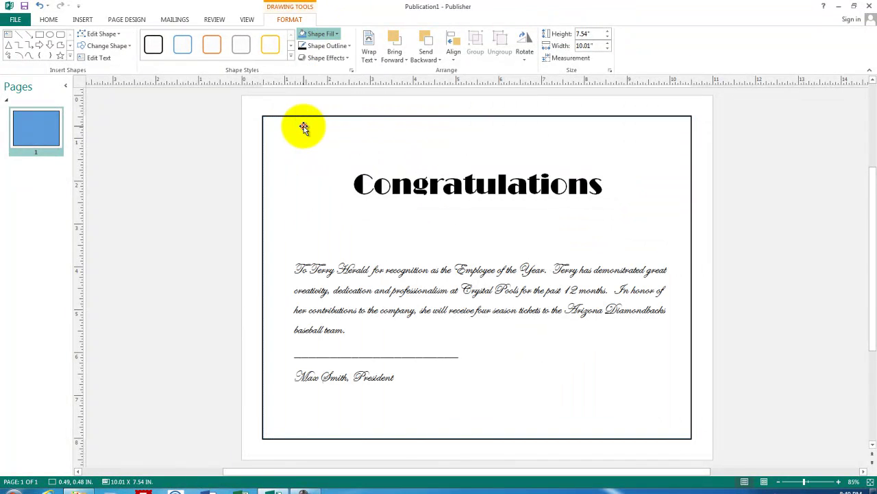
- Give the border rectangle a thick outline and an outer shadow
left_click(348, 48)
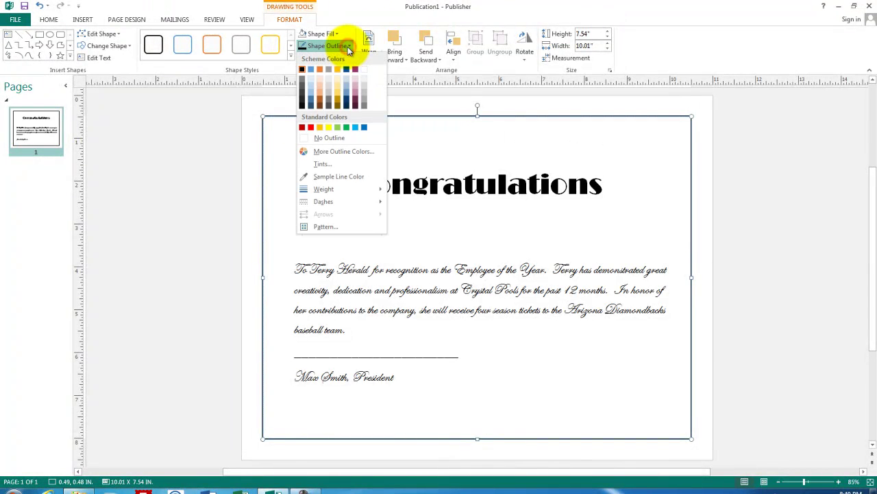
mouse_move(343, 190)
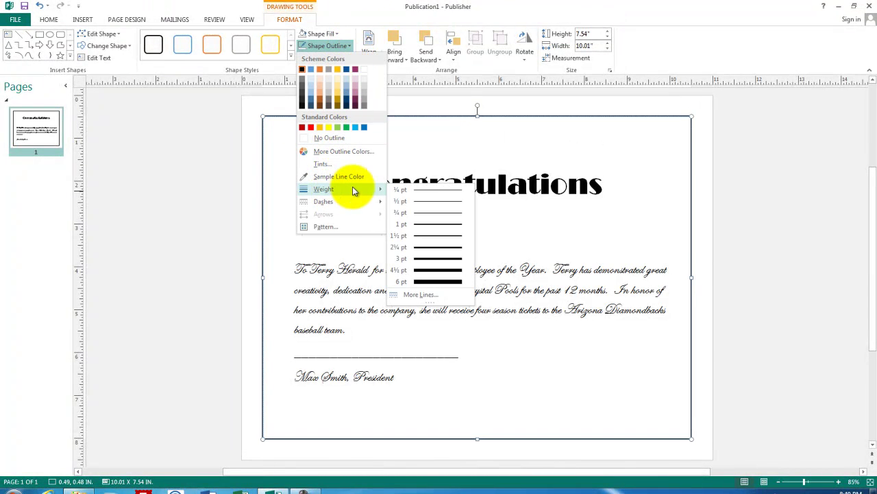
left_click(411, 273)
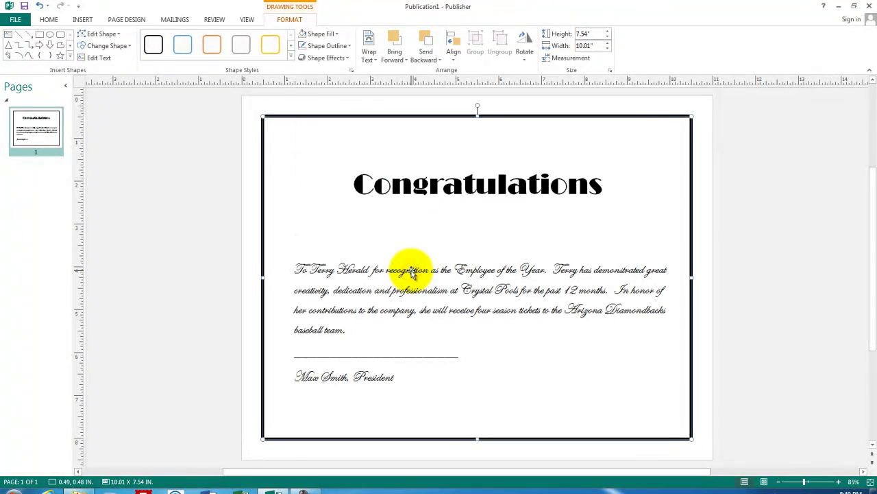
left_click(348, 59)
mouse_move(345, 77)
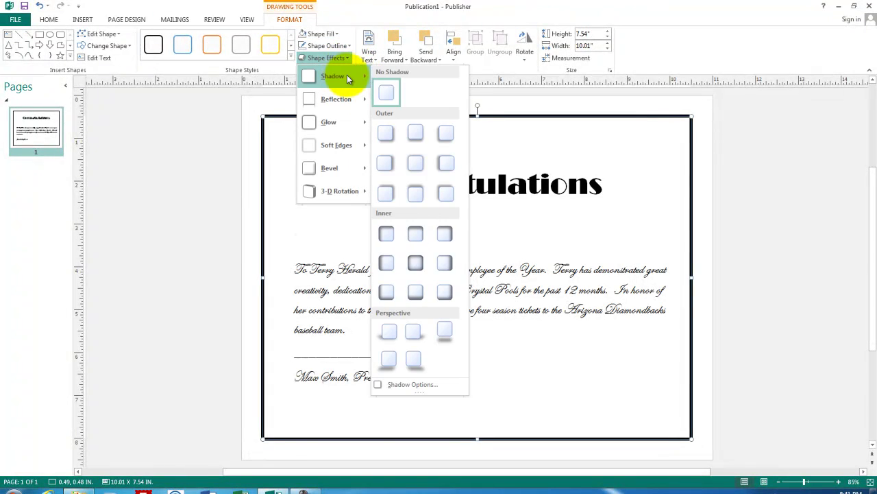
left_click(381, 134)
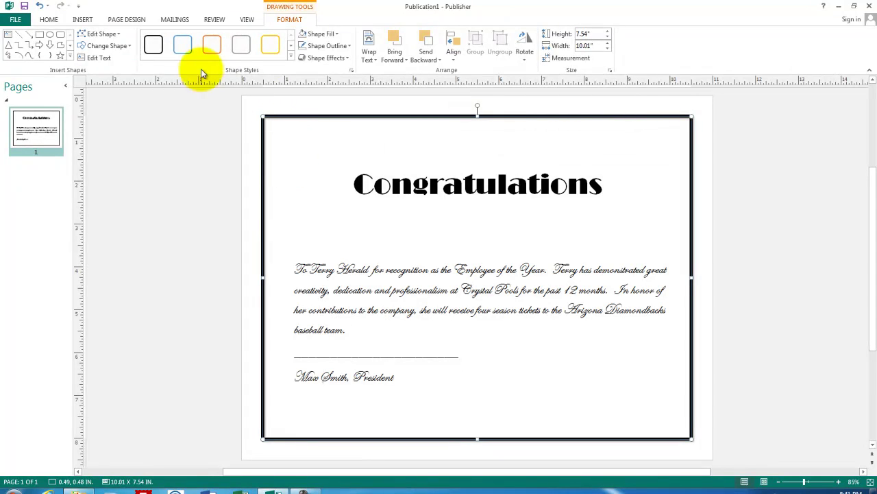
- Insert an ornate 'border corner' online clip art and place it at the border's top-right corner
left_click(87, 20)
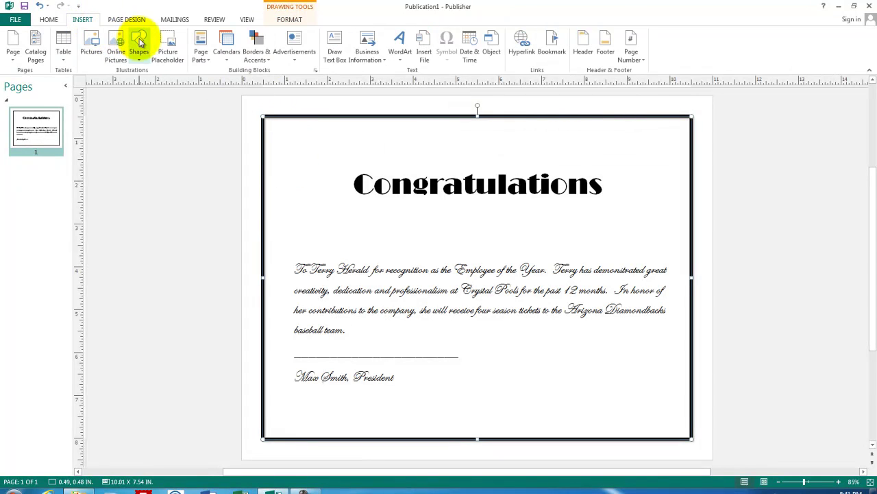
left_click(118, 43)
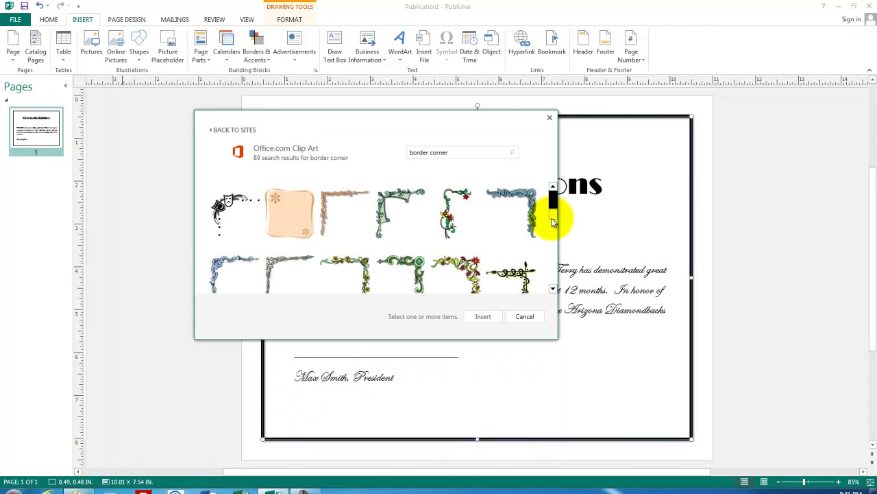
left_click(554, 292)
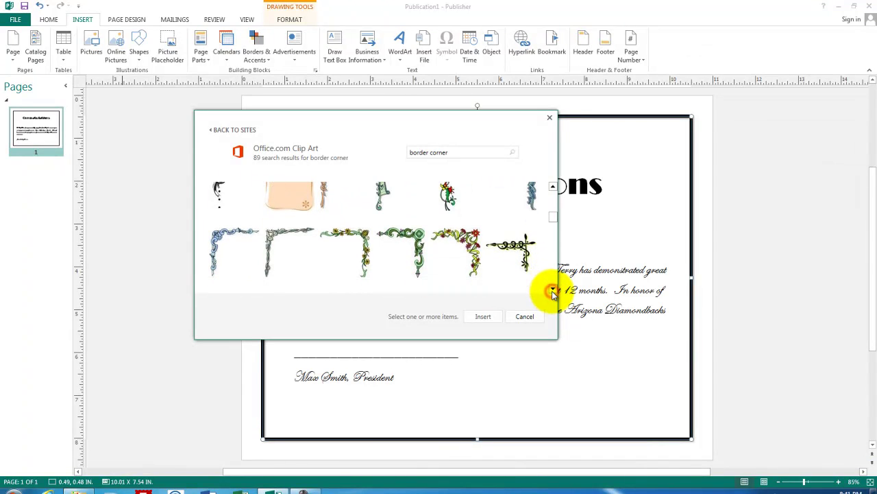
left_click(484, 316)
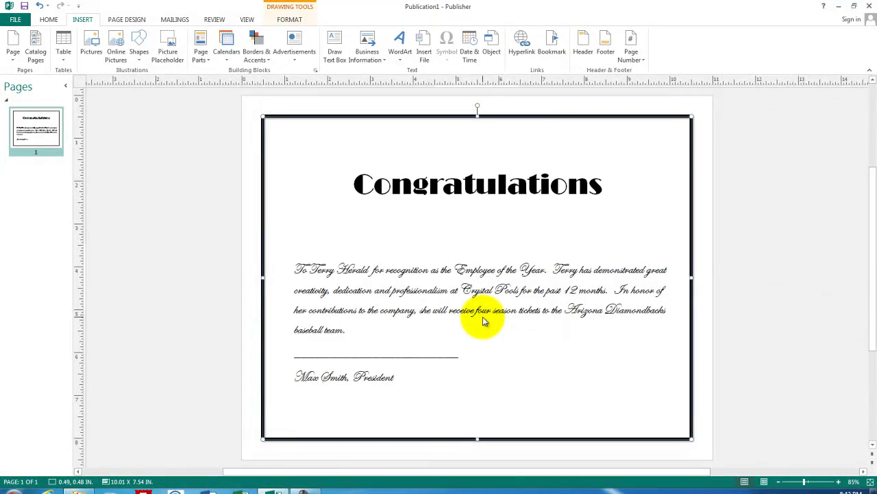
left_click_drag(500, 266, 686, 120)
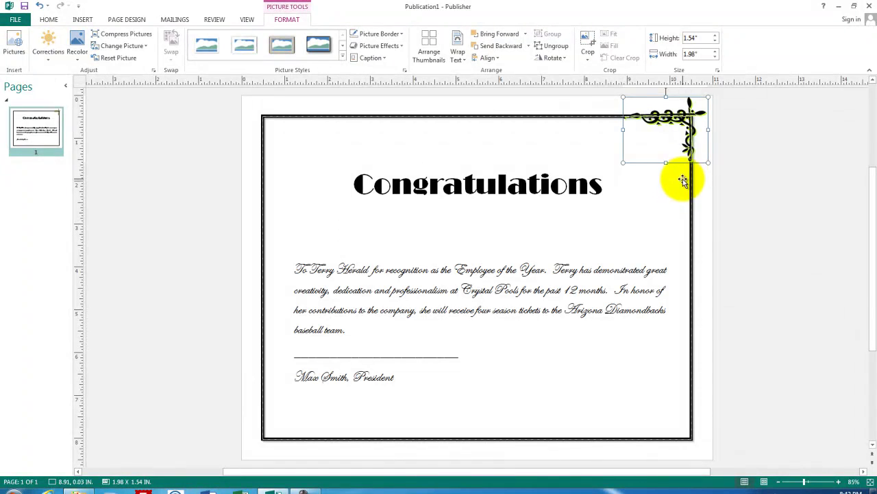
- Paste a copy of the corner ornament, rotate it right 90° twice, and move it to the bottom-right corner
left_click(47, 20)
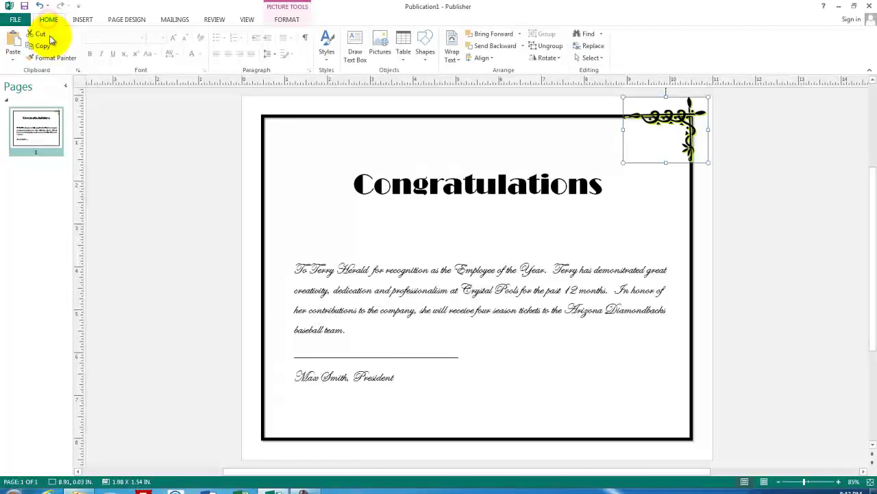
left_click(15, 41)
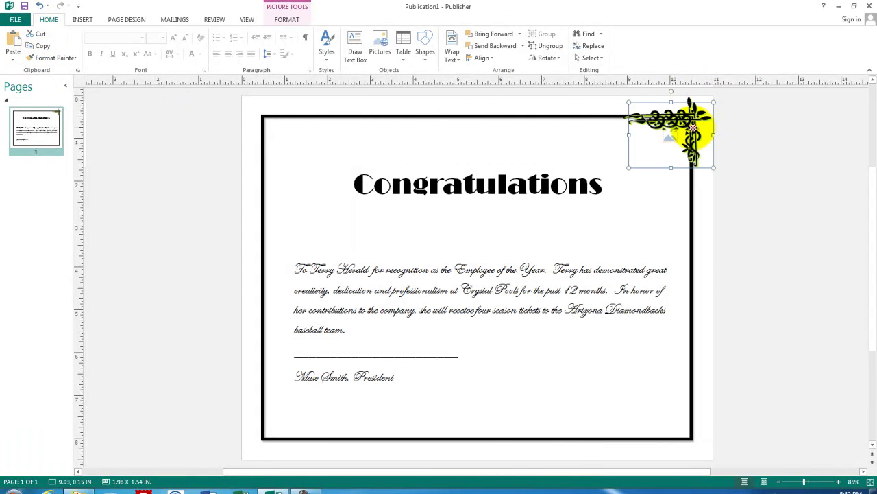
left_click_drag(692, 127, 331, 146)
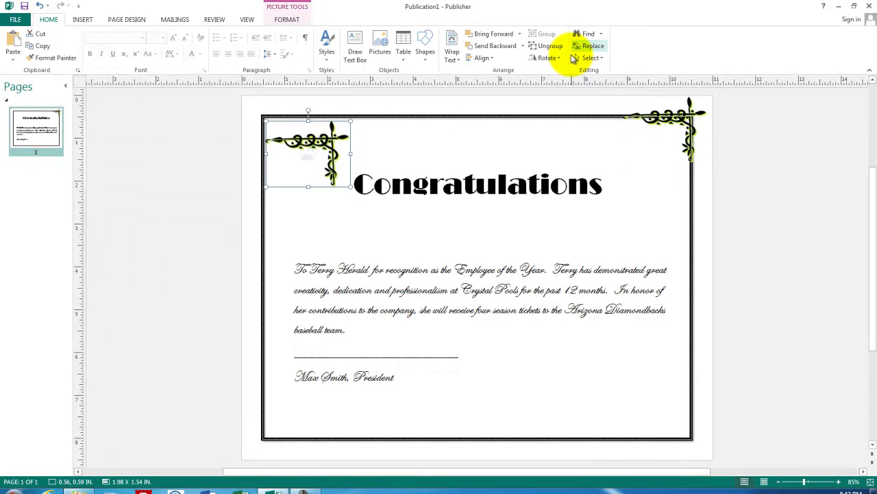
left_click(560, 59)
left_click(562, 70)
left_click(560, 59)
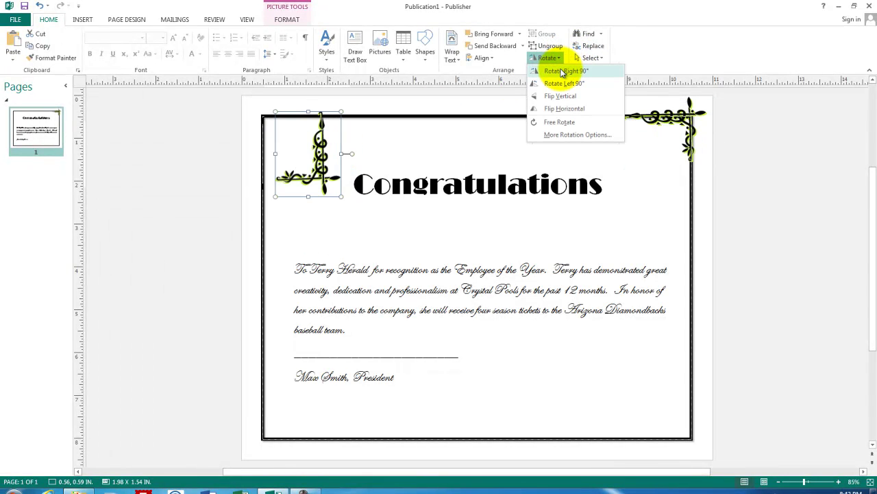
key("Escape")
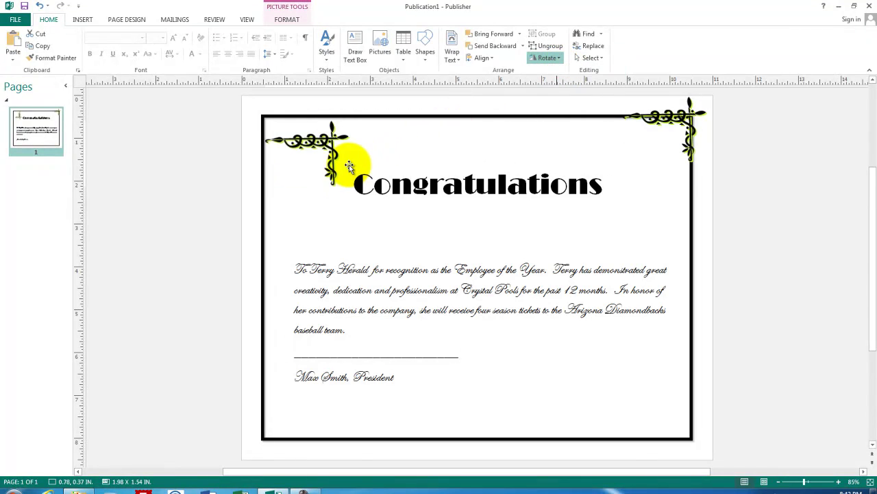
left_click(325, 167)
left_click_drag(322, 158, 688, 419)
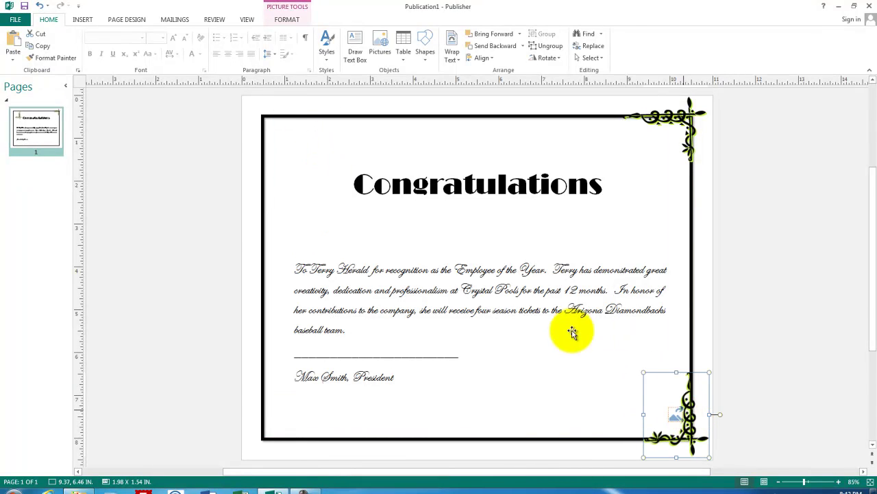
- Copy the ornament, rotate the copy left 90°, and fit it into the top-left corner
left_click(41, 46)
left_click(13, 43)
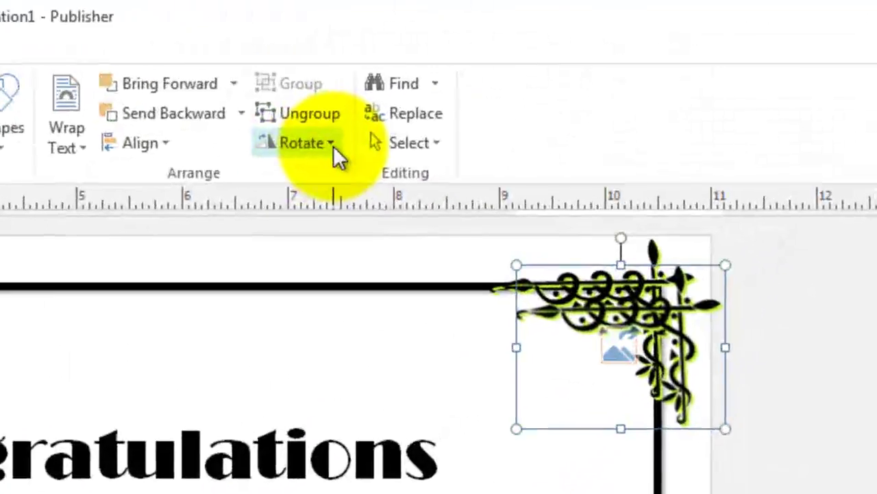
left_click(331, 144)
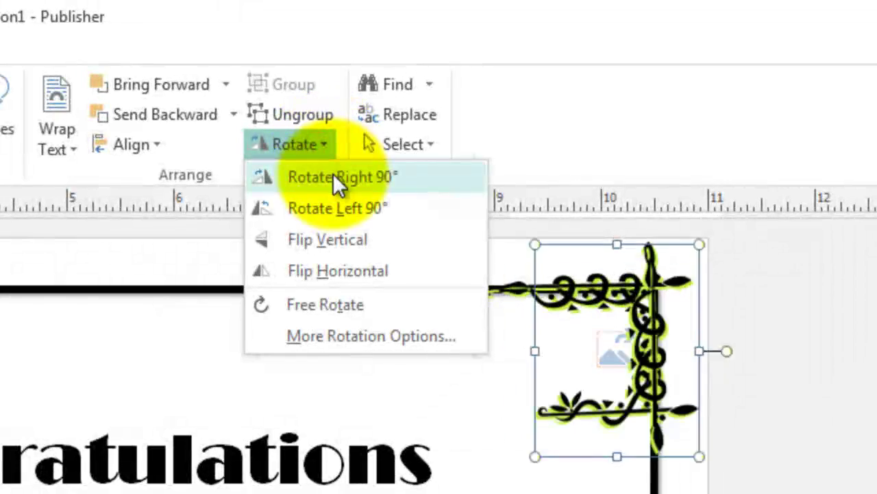
left_click(344, 202)
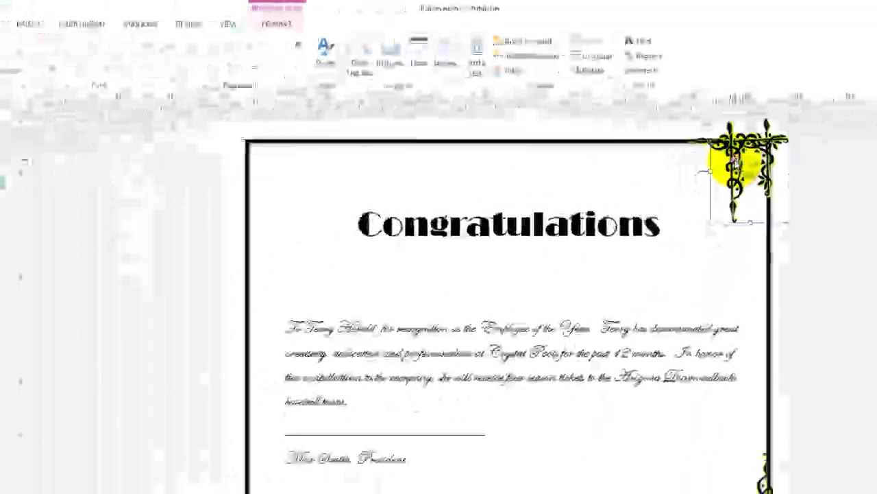
left_click_drag(735, 165, 275, 173)
left_click_drag(329, 157, 307, 141)
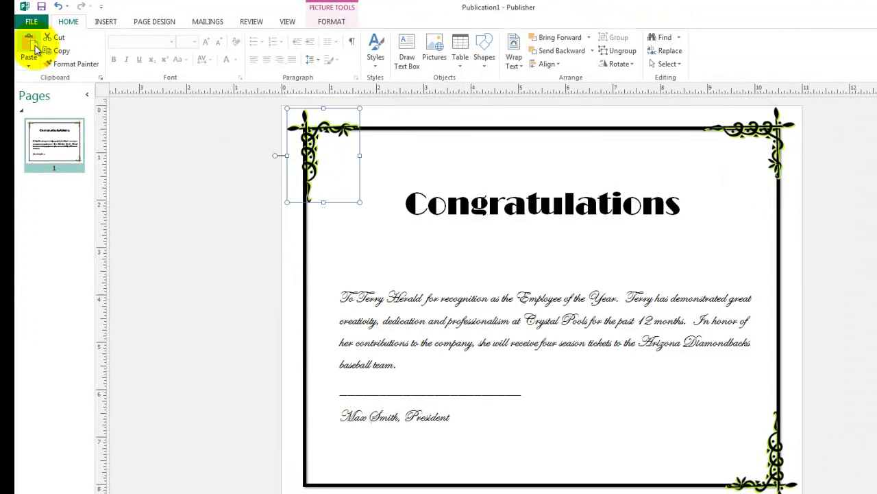
- Paste another ornament copy at the bottom-left corner and rotate it 90° twice to match
left_click(35, 49)
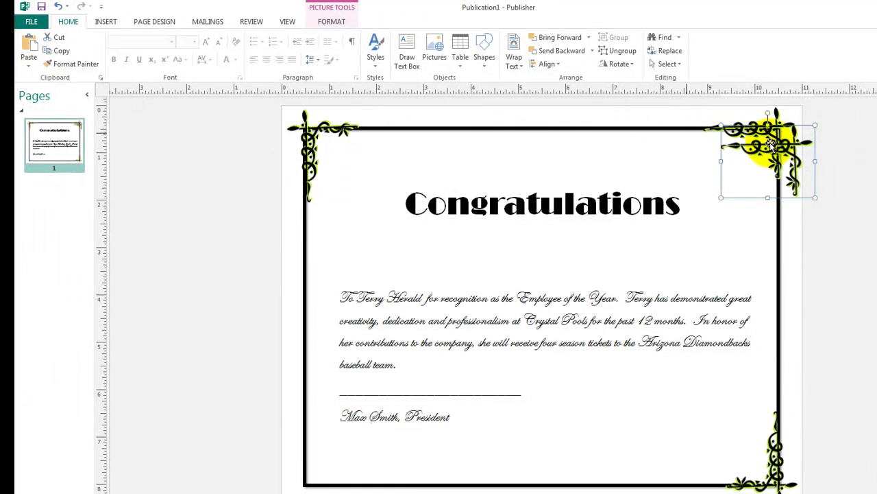
left_click_drag(771, 144, 368, 446)
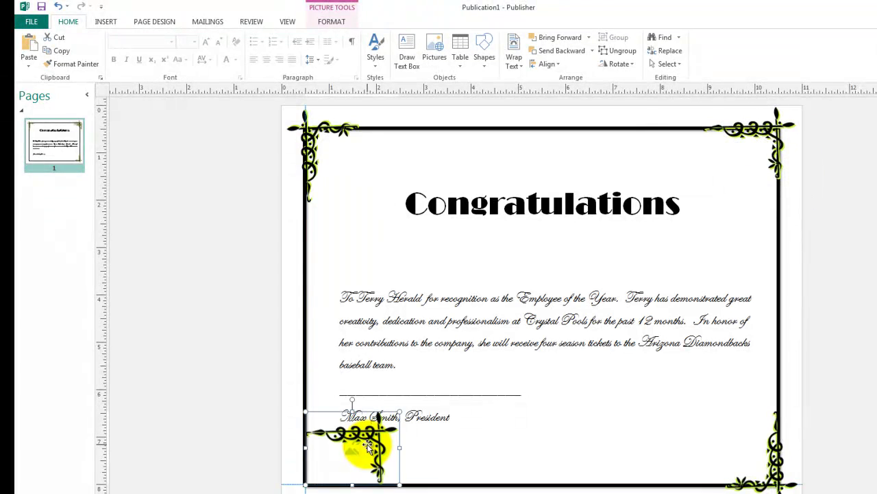
left_click(627, 67)
left_click(626, 80)
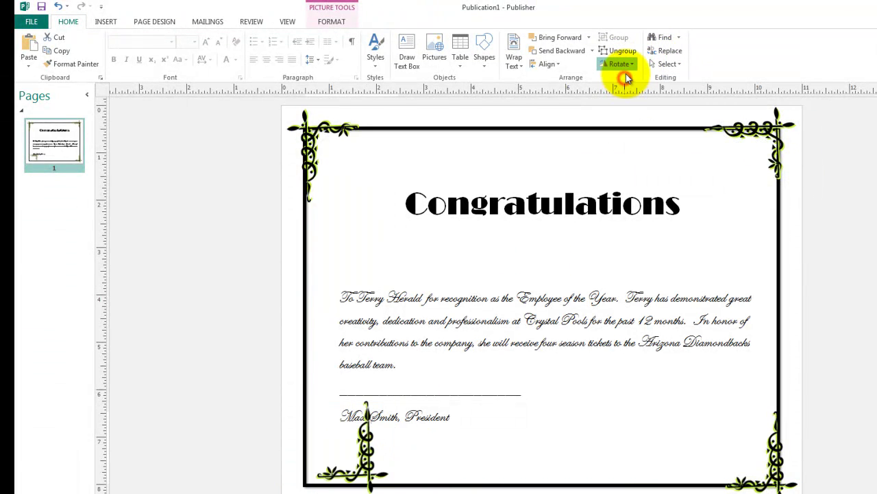
left_click(625, 67)
left_click(629, 80)
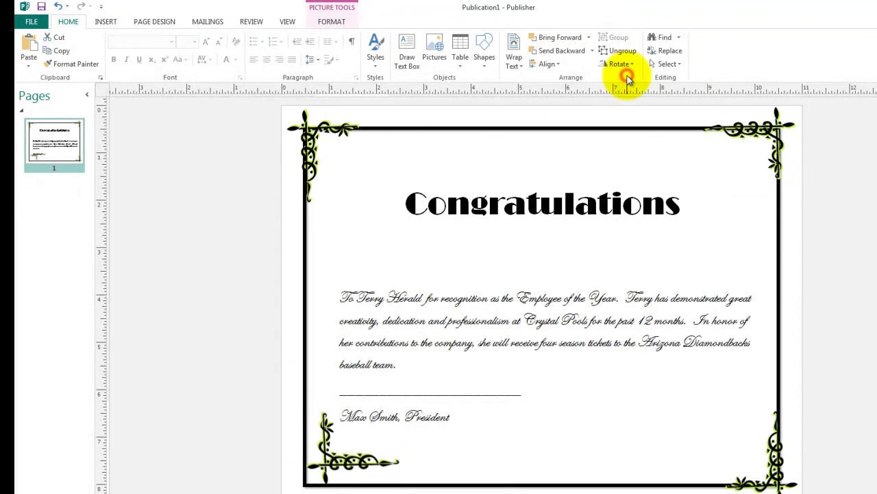
left_click_drag(322, 473, 313, 477)
left_click(449, 83)
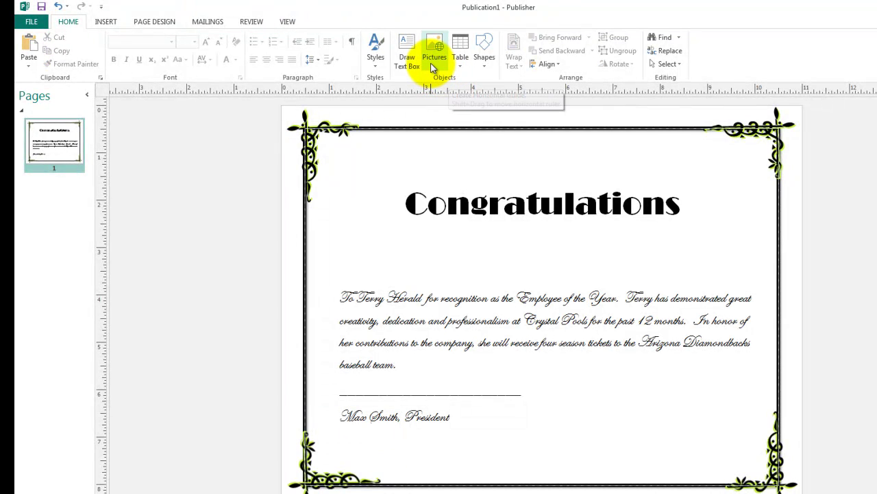
- Draw a 4.77 in straight horizontal line beneath the Congratulations title
left_click(484, 55)
left_click(482, 129)
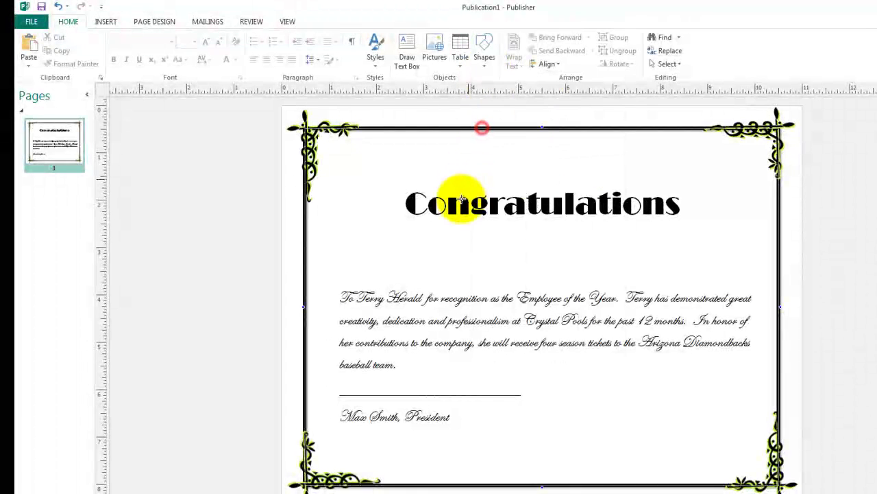
left_click_drag(438, 244, 655, 243)
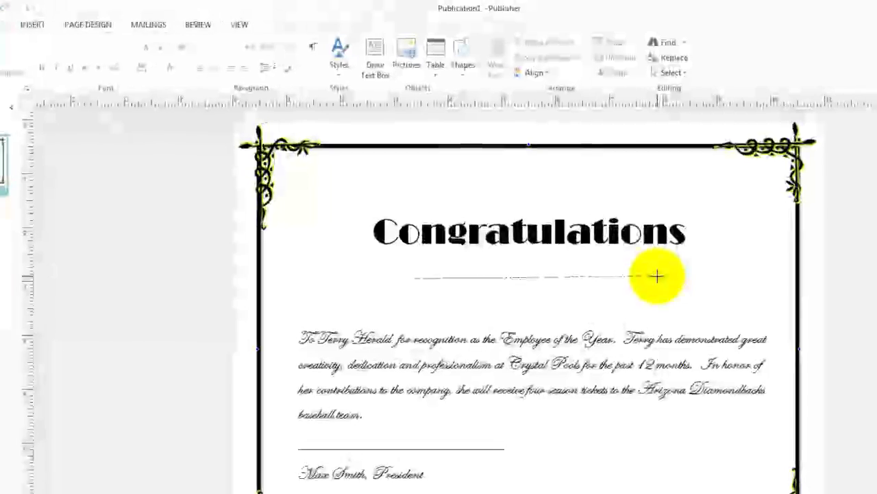
left_click_drag(656, 277, 659, 277)
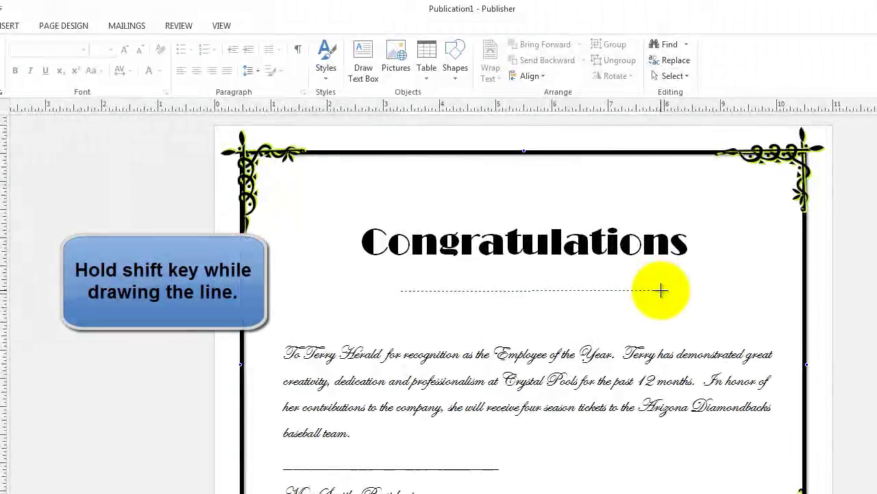
left_click_drag(660, 291, 670, 288)
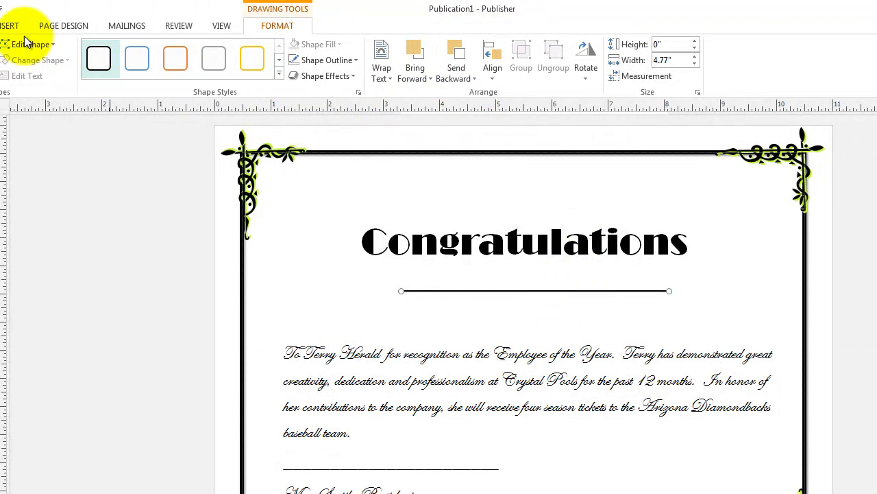
- Search Office.com Clip Art for 'divider' and insert the decorative flourish divider into the certificate
left_click(8, 27)
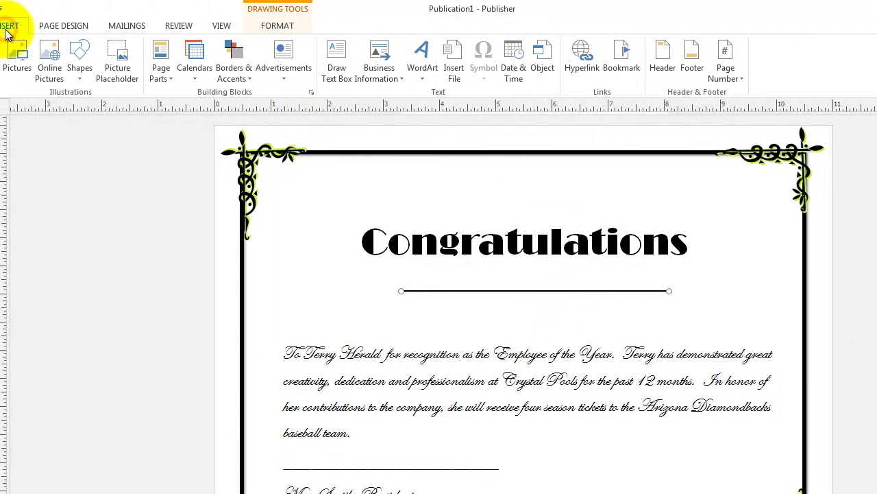
left_click(48, 55)
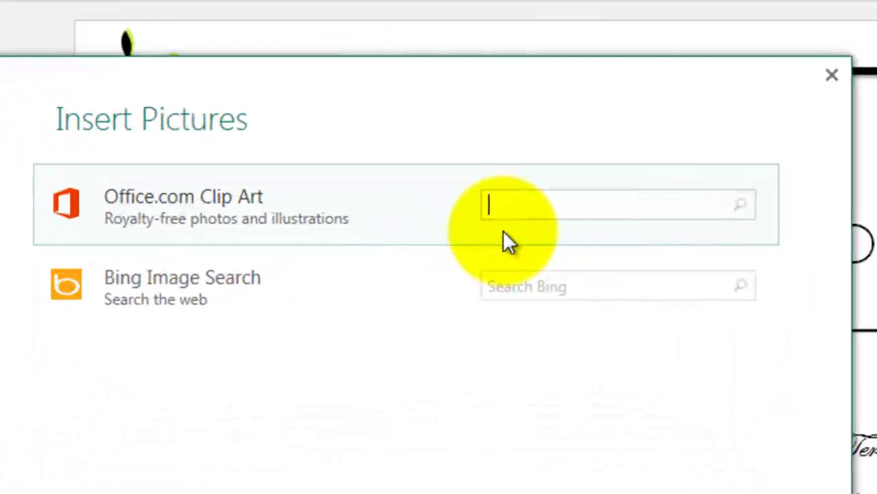
type("dividor")
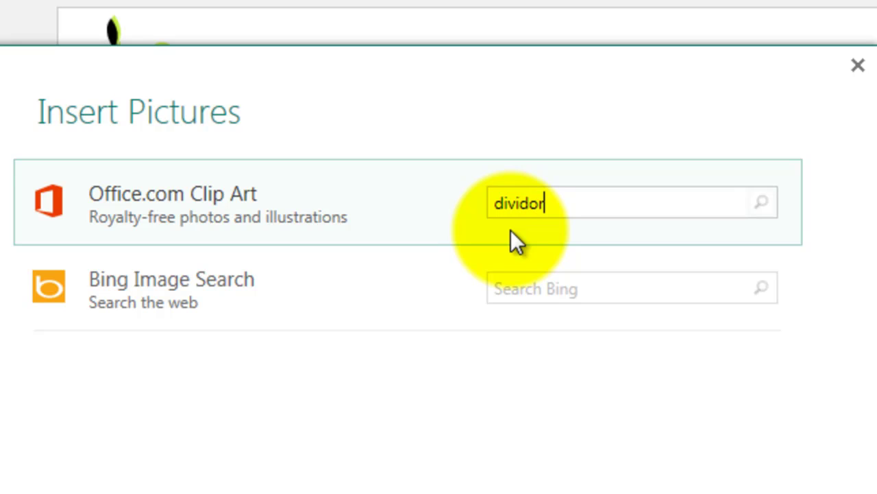
key("BackSpace")
key("BackSpace")
type("er")
key("Return")
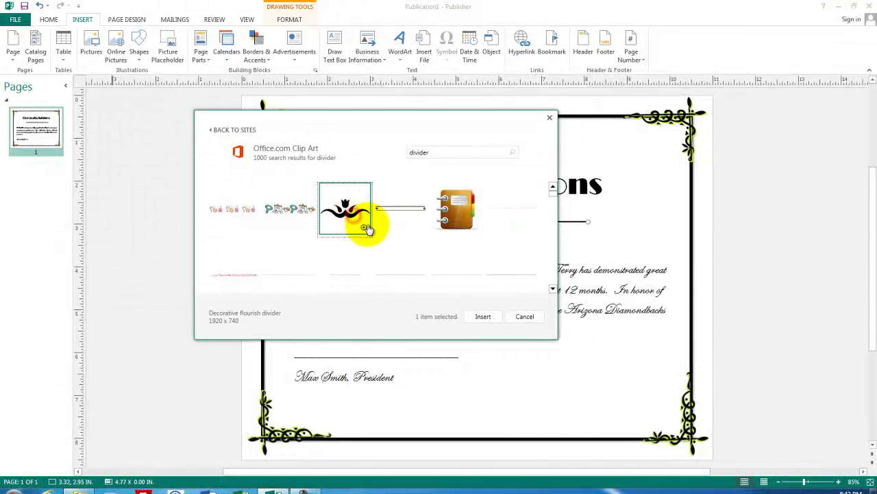
left_click(483, 316)
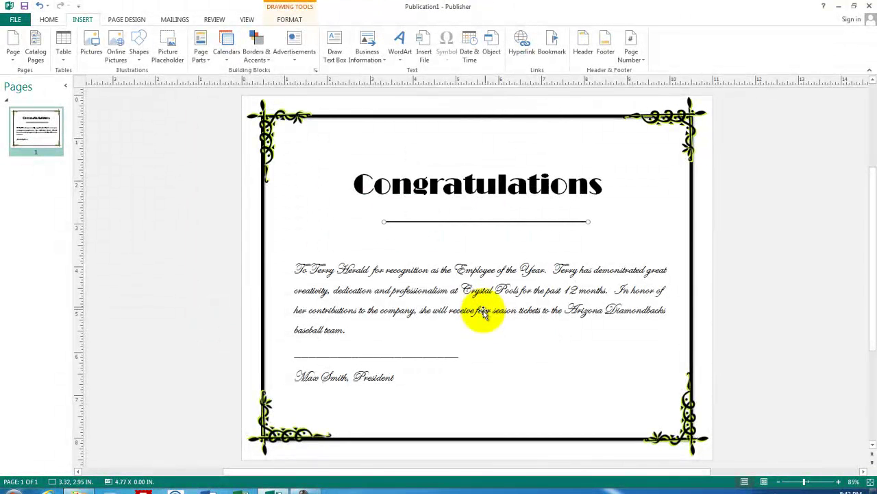